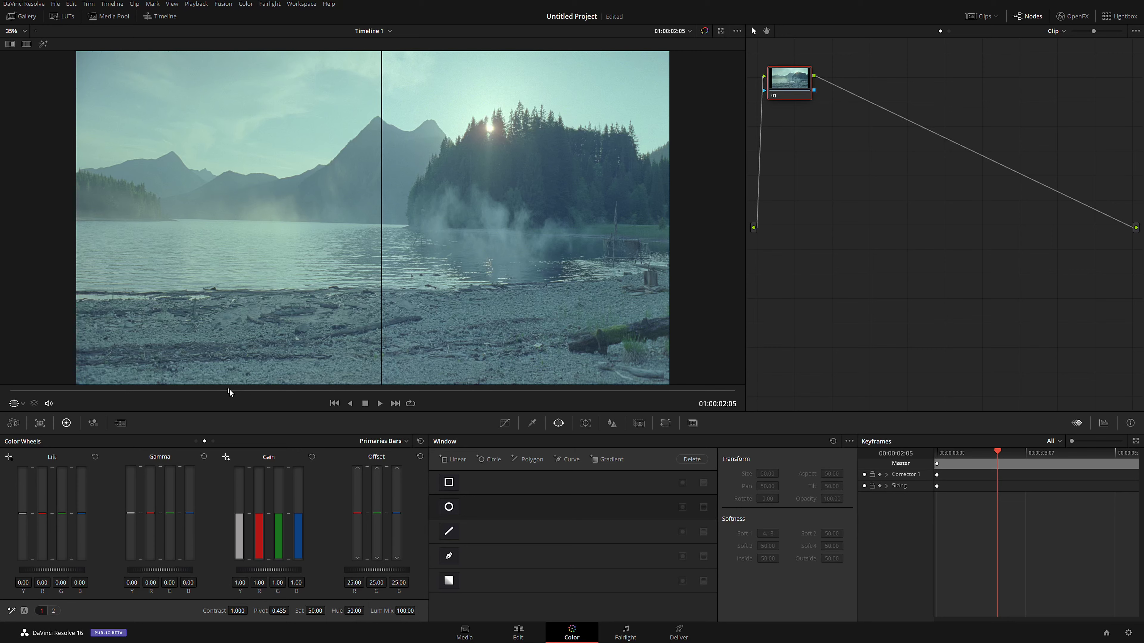
Park the playhead at 01:00:02:20 and bring up the Camera Raw controls and the Parade scope
{"action": "left_click_drag", "start_coordinate": [229, 391], "coordinate": [291, 394]}
{"action": "left_click", "coordinate": [13, 423]}
{"action": "left_click", "coordinate": [1103, 422]}
Add a serial node after node 01, place it near the output end of the node graph and label it FILM
{"action": "left_click_drag", "start_coordinate": [789, 80], "coordinate": [808, 201]}
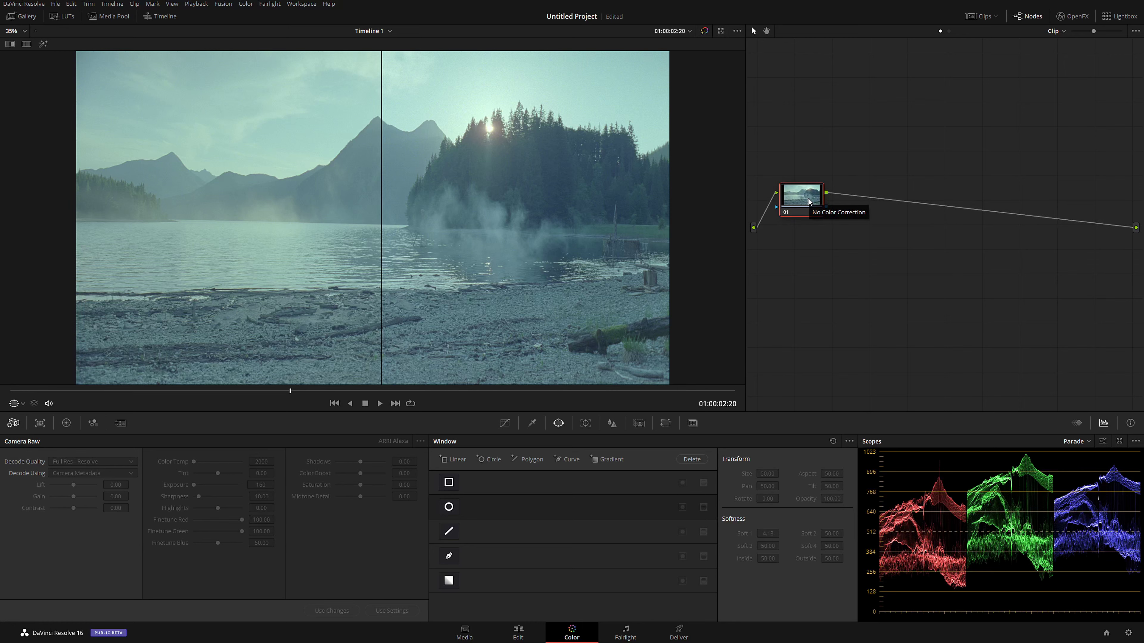
{"action": "key", "text": "alt+s"}
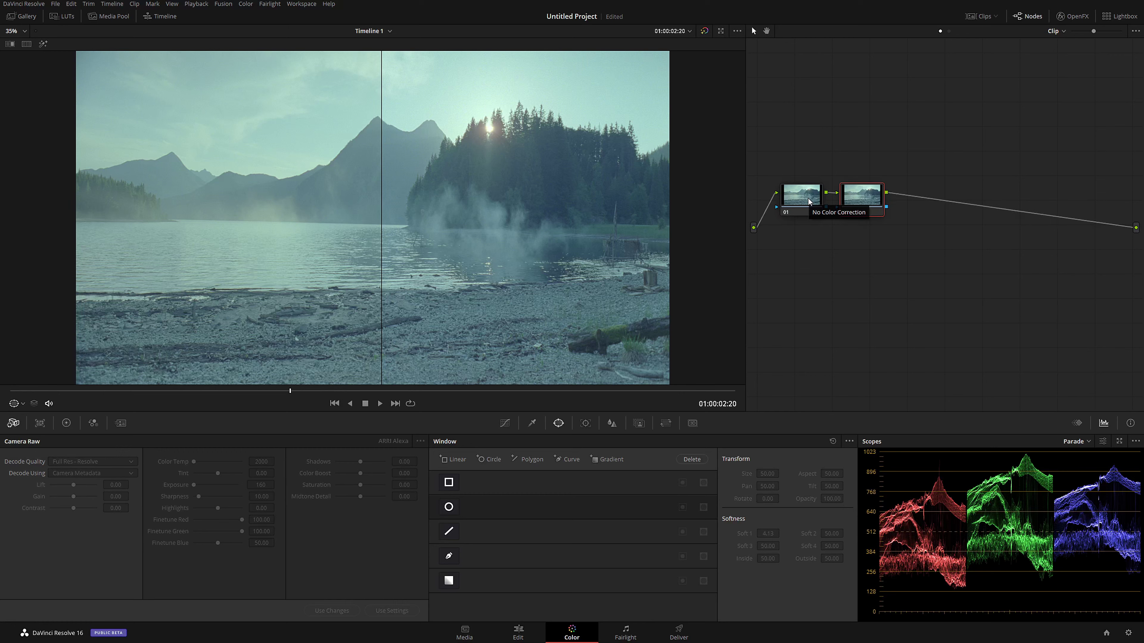
{"action": "left_click_drag", "start_coordinate": [862, 199], "coordinate": [1059, 201]}
{"action": "right_click", "coordinate": [1059, 201]}
{"action": "left_click", "coordinate": [1085, 218]}
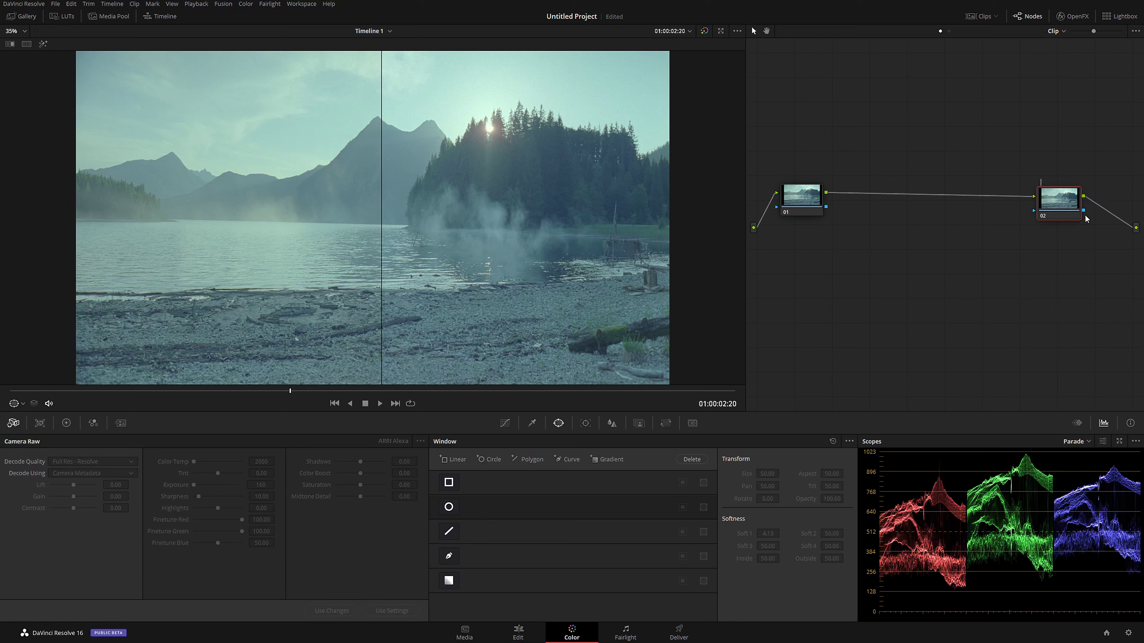
{"action": "key", "text": "Return"}
{"action": "left_click_drag", "start_coordinate": [1070, 208], "coordinate": [1086, 205]}
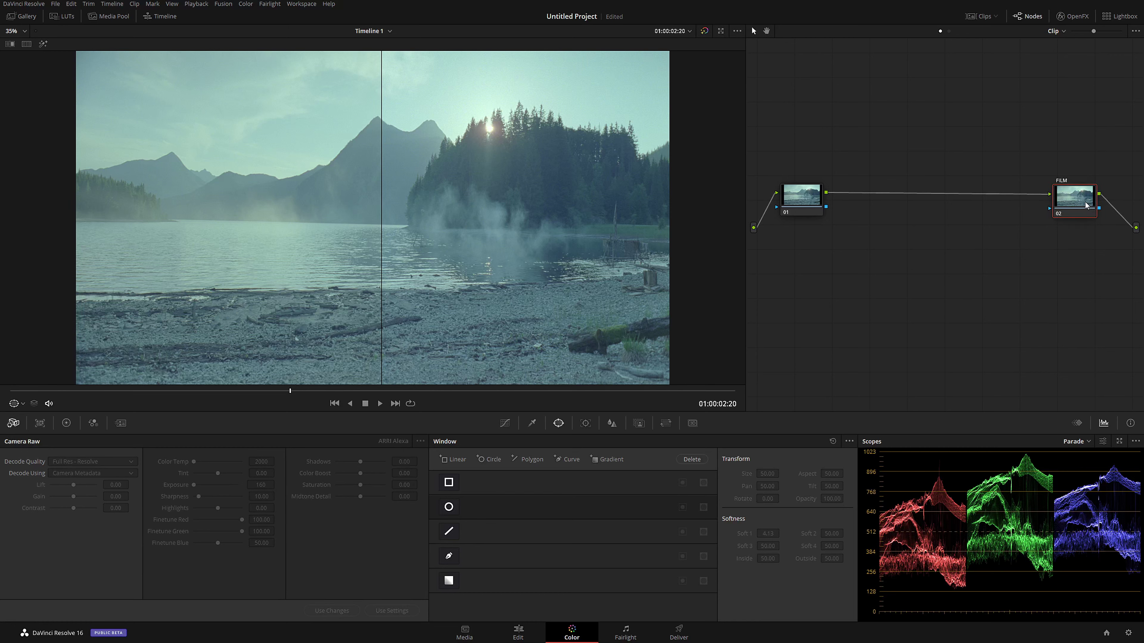
Try the DCI-P3 Kodak 2383 D65 and D55 film look LUTs on the FILM node
{"action": "right_click", "coordinate": [1072, 199]}
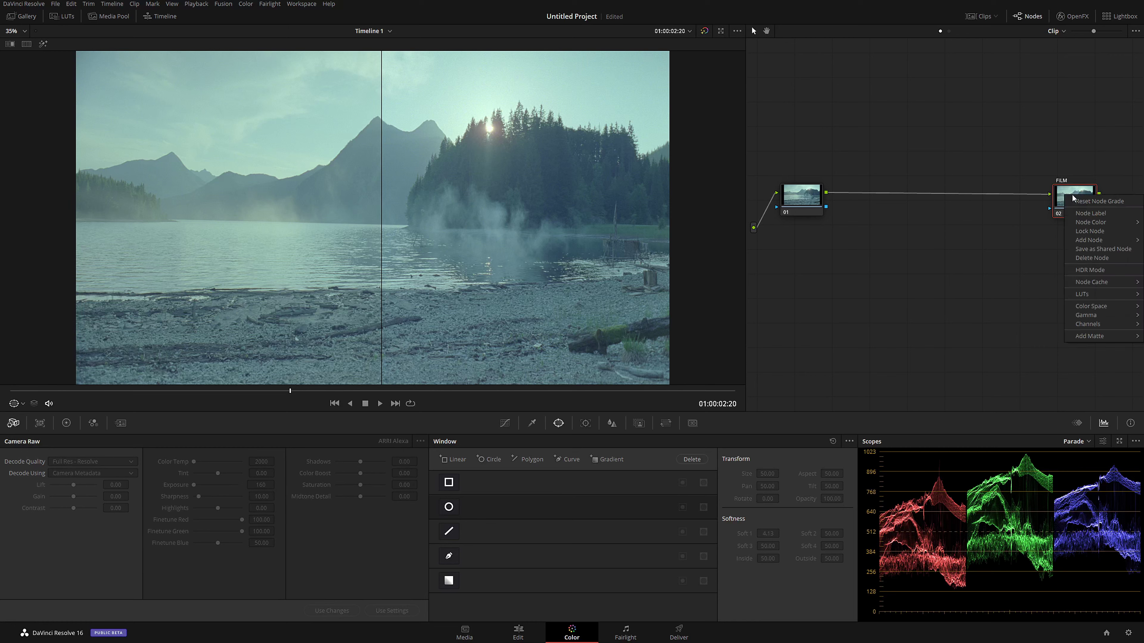
{"action": "mouse_move", "coordinate": [1100, 296]}
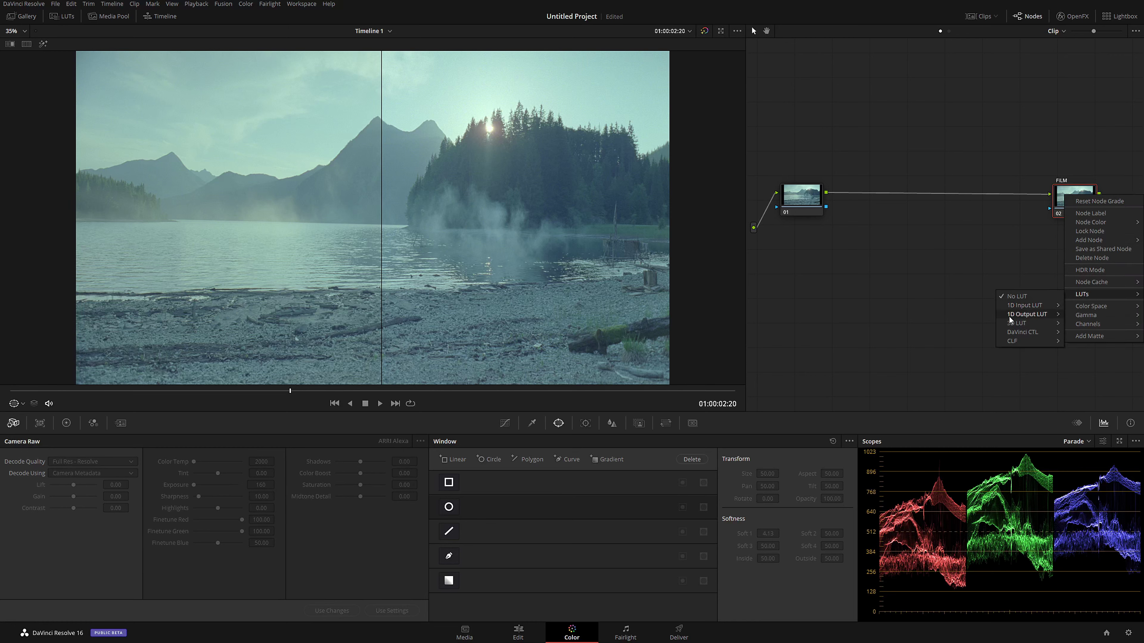
{"action": "mouse_move", "coordinate": [1016, 323]}
{"action": "mouse_move", "coordinate": [943, 388]}
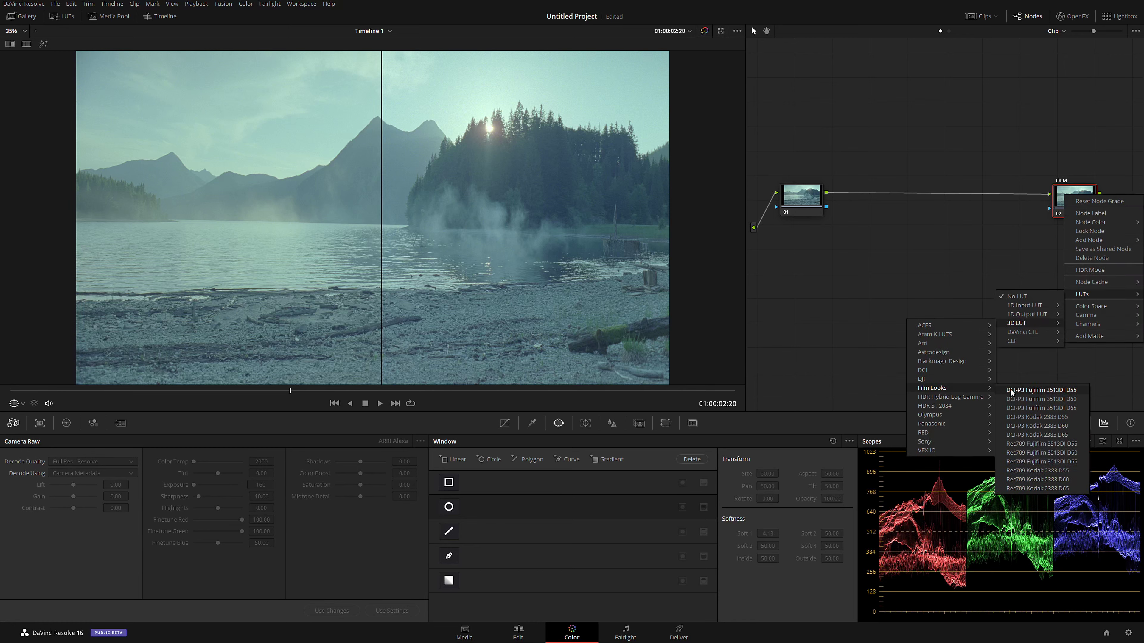
{"action": "left_click", "coordinate": [1058, 436]}
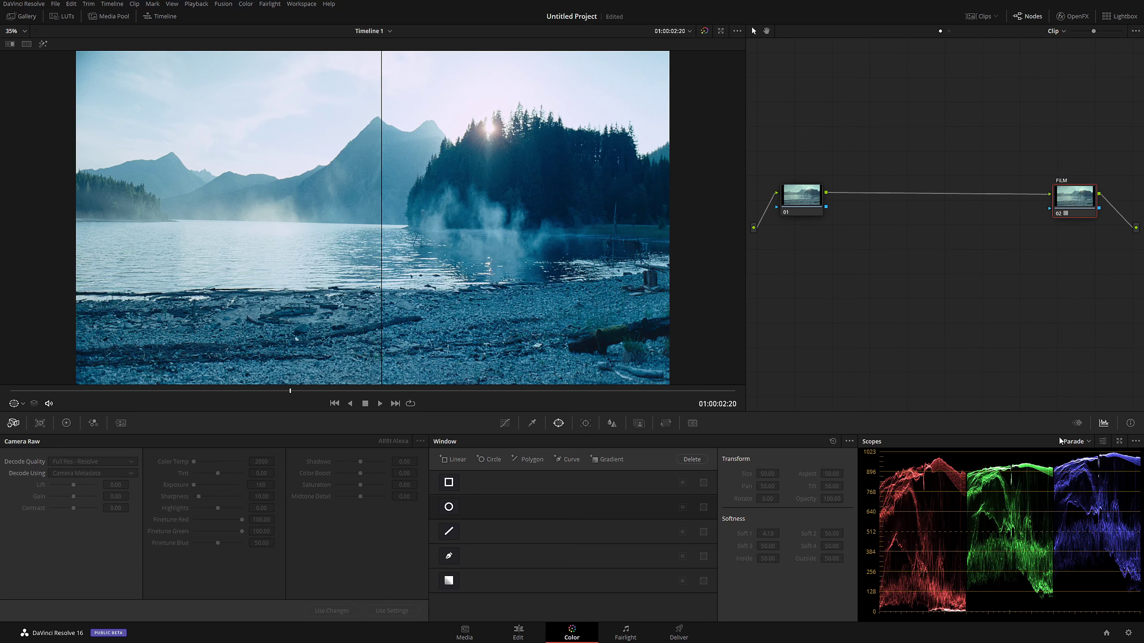
{"action": "right_click", "coordinate": [1063, 202]}
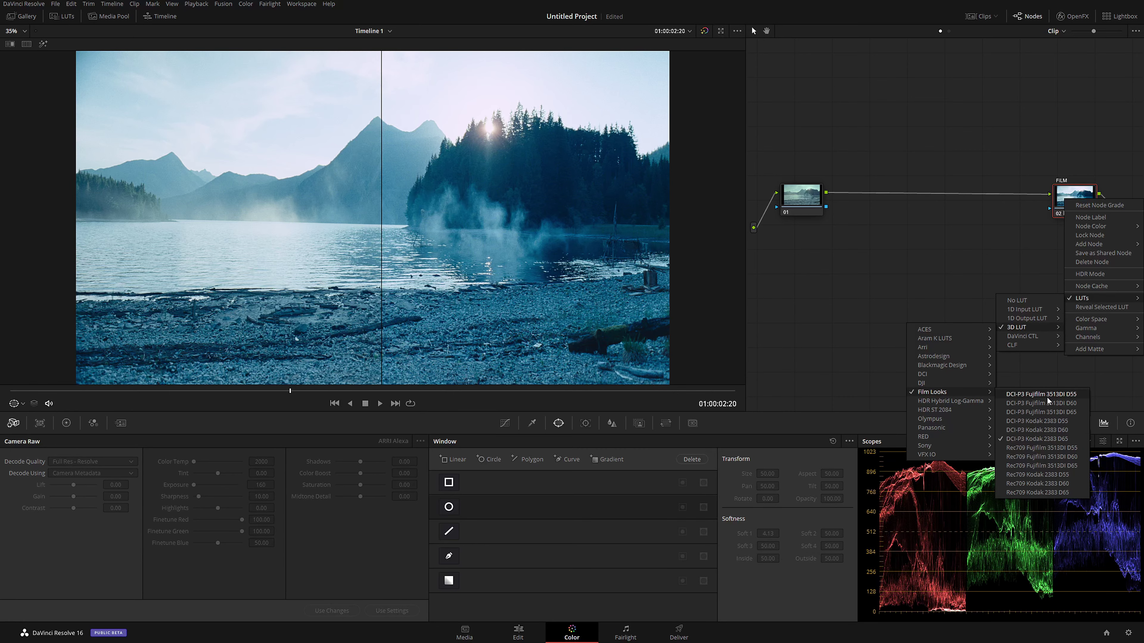
{"action": "left_click", "coordinate": [1050, 427]}
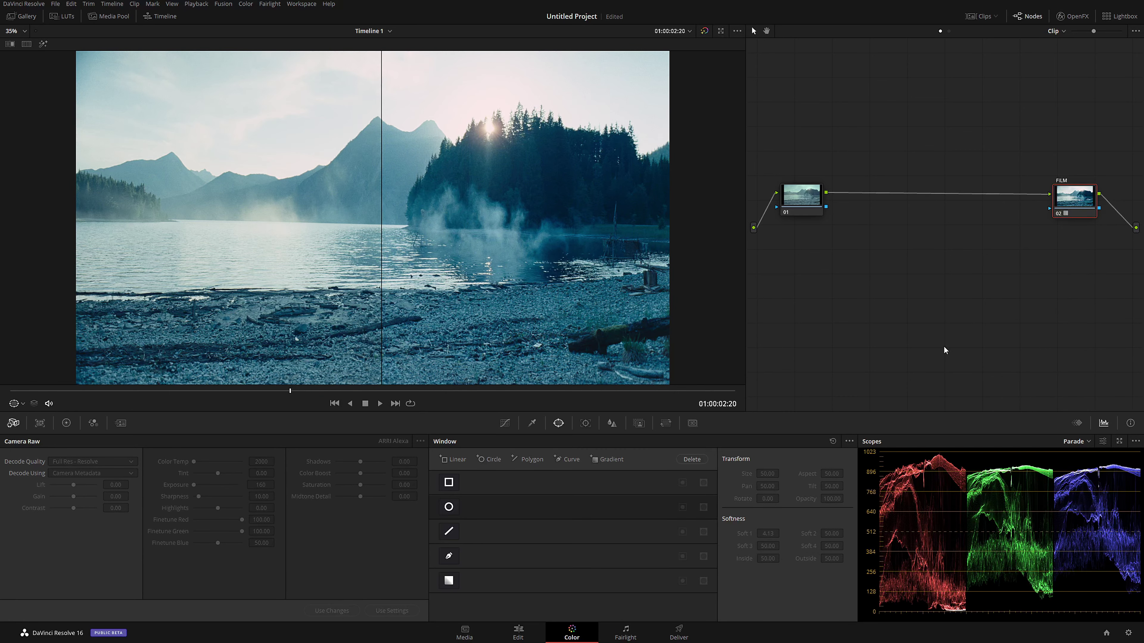
Apply the DCI-P3 Kodak 2383 D60 film look LUT to the FILM node and compare the image with and without the grade
{"action": "left_click_drag", "start_coordinate": [1065, 205], "coordinate": [1062, 207]}
{"action": "right_click", "coordinate": [1065, 201]}
{"action": "mouse_move", "coordinate": [1090, 303]}
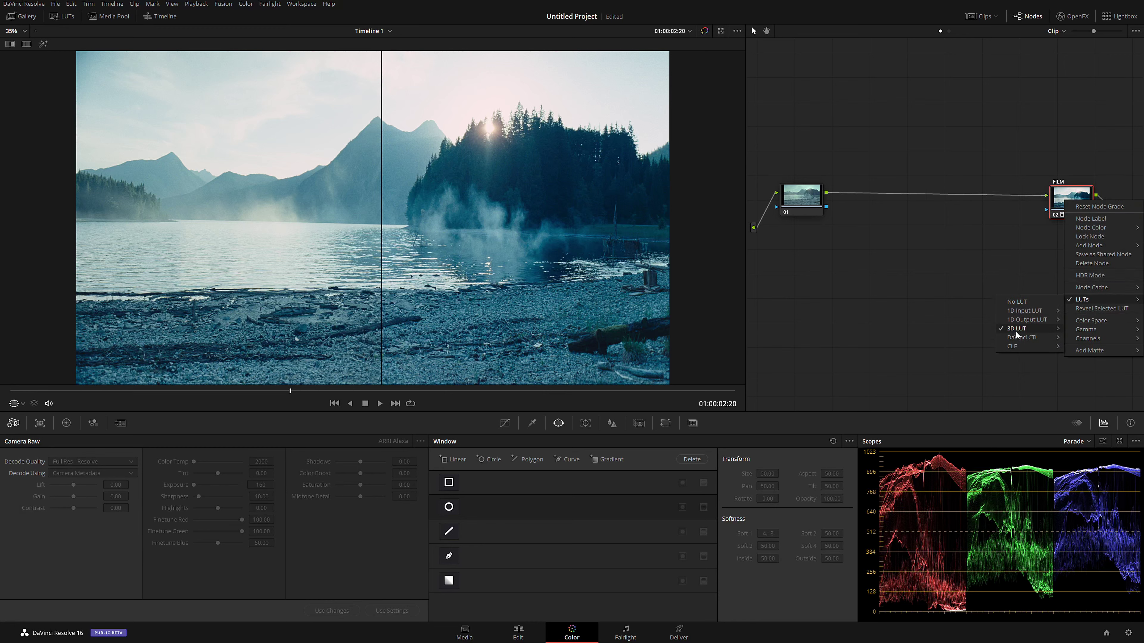
{"action": "mouse_move", "coordinate": [1016, 331]}
{"action": "mouse_move", "coordinate": [942, 396]}
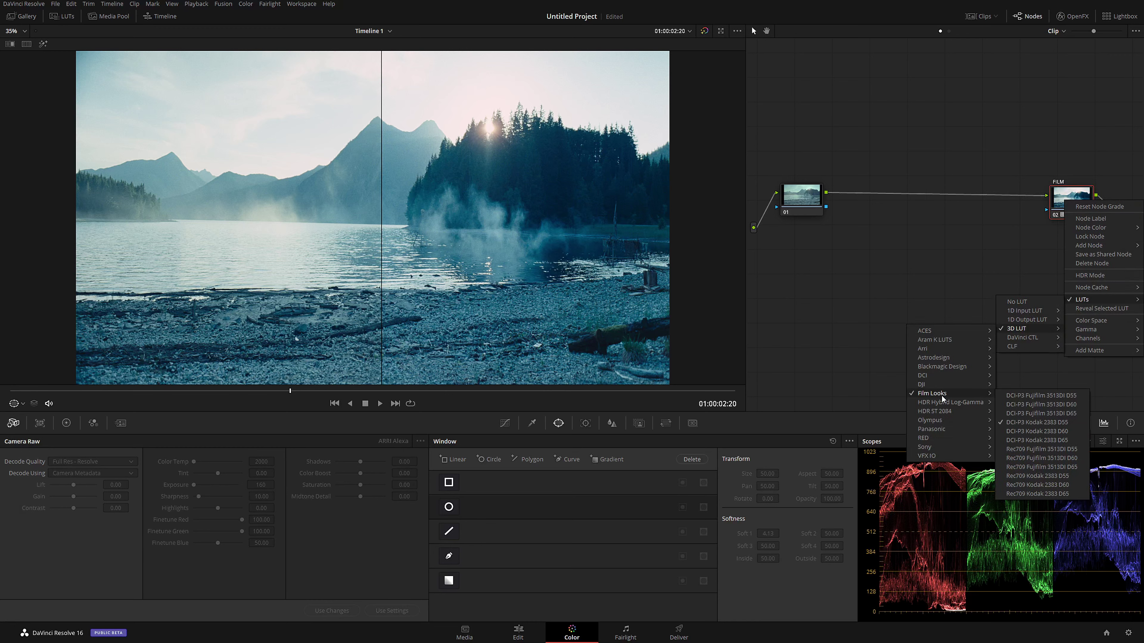
{"action": "left_click", "coordinate": [1043, 434]}
{"action": "left_click_drag", "start_coordinate": [1072, 205], "coordinate": [1082, 204]}
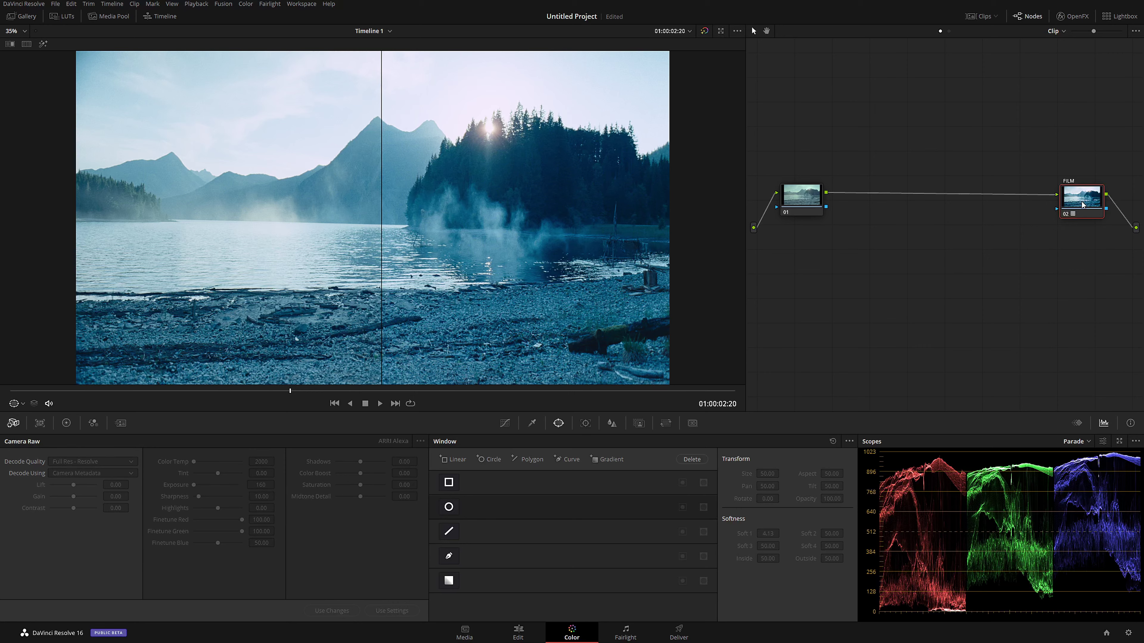
{"action": "key", "text": "shift+d"}
{"action": "key", "text": "shift+d"}
{"action": "key", "text": "shift+d"}
{"action": "key", "text": "shift+d"}
Add a serial node after node 01 and label it EXP
{"action": "left_click", "coordinate": [810, 194]}
{"action": "key", "text": "alt+s"}
{"action": "right_click", "coordinate": [866, 195]}
{"action": "left_click", "coordinate": [891, 210]}
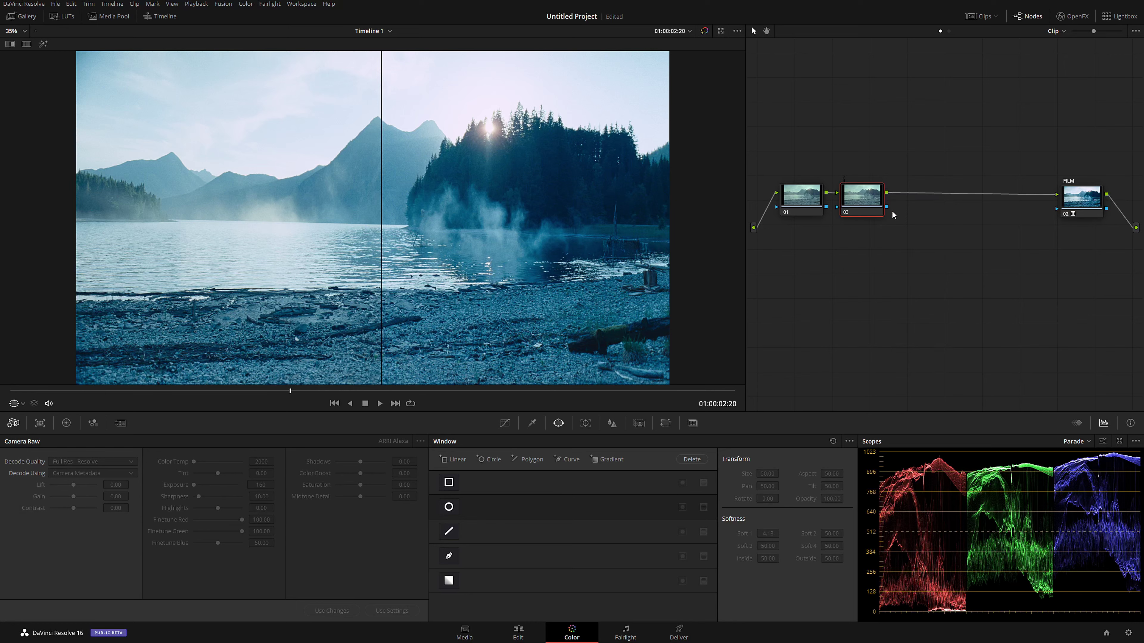
{"action": "type", "text": "EXP"}
Raise the black point and lower the white point of the EXP node's custom curve, and compare with the node disabled
{"action": "left_click", "coordinate": [506, 425]}
{"action": "left_click_drag", "start_coordinate": [441, 611], "coordinate": [437, 596]}
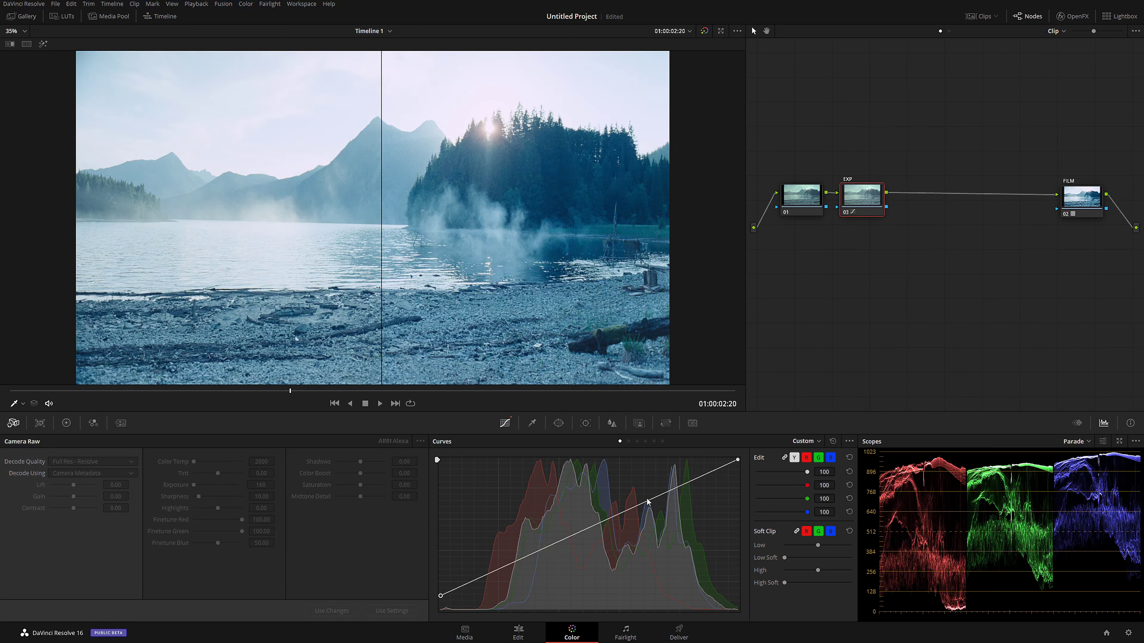
{"action": "left_click_drag", "start_coordinate": [738, 460], "coordinate": [737, 491]}
{"action": "key", "text": "ctrl+d"}
{"action": "key", "text": "ctrl+d"}
{"action": "key", "text": "ctrl+d"}
{"action": "key", "text": "ctrl+d"}
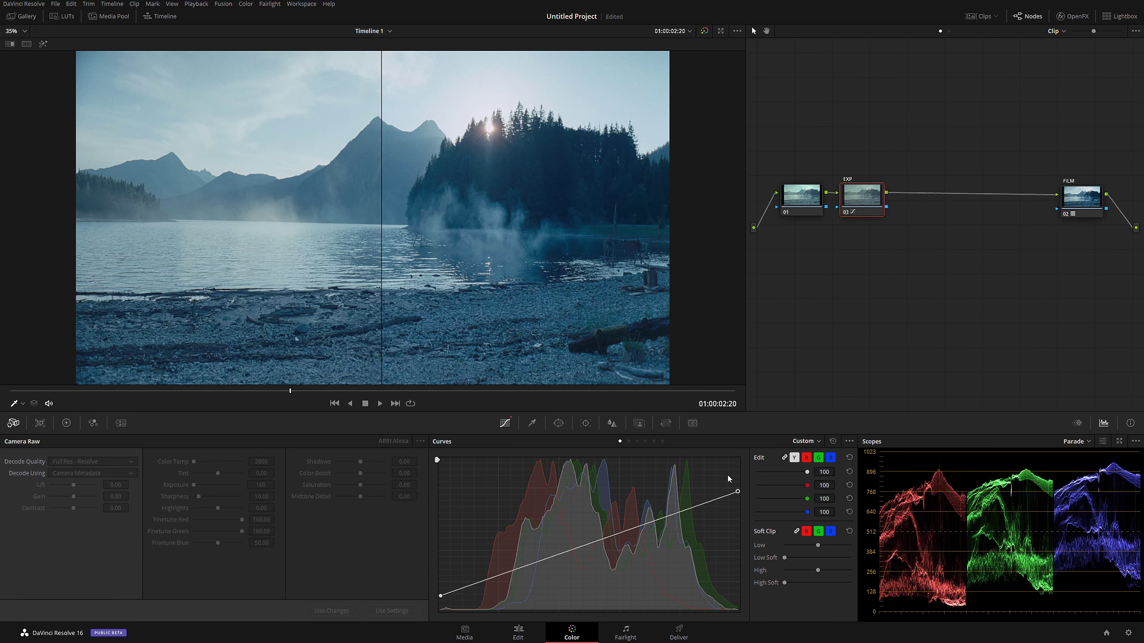
Add a serial node after EXP and switch the scopes to Vectorscope
{"action": "key", "text": "alt+s"}
{"action": "left_click", "coordinate": [1084, 440]}
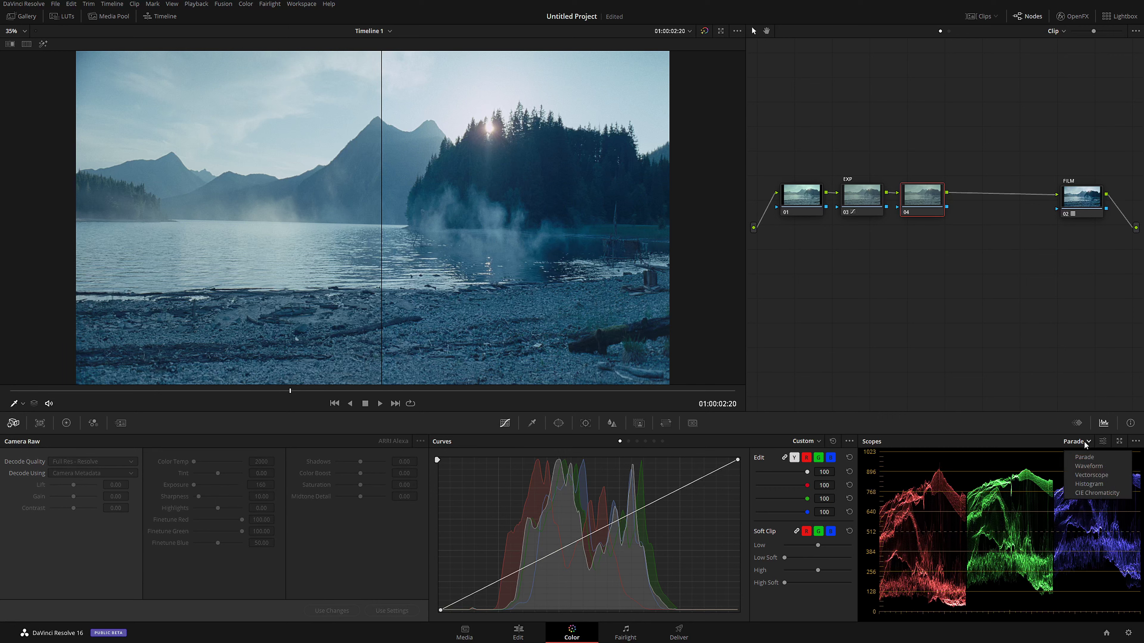
{"action": "left_click", "coordinate": [1087, 472]}
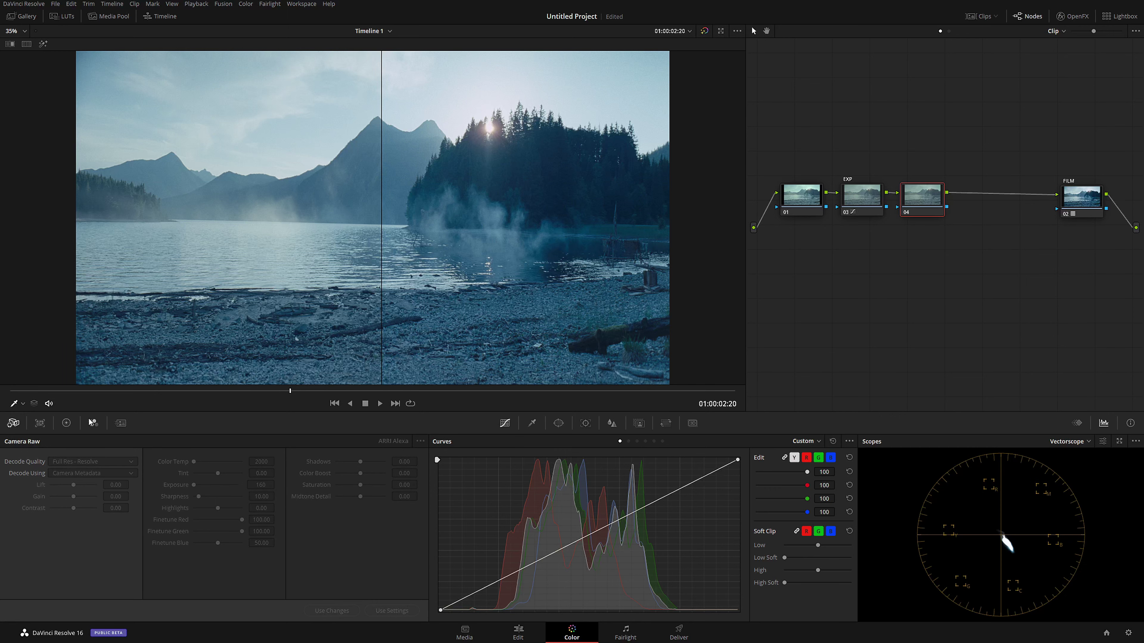
Warm the new node's Offset color wheel to about 29.92 red, 24.07 green and 16.15 blue, and compare with the node disabled
{"action": "left_click", "coordinate": [66, 423]}
{"action": "left_click", "coordinate": [395, 442]}
{"action": "left_click", "coordinate": [394, 454]}
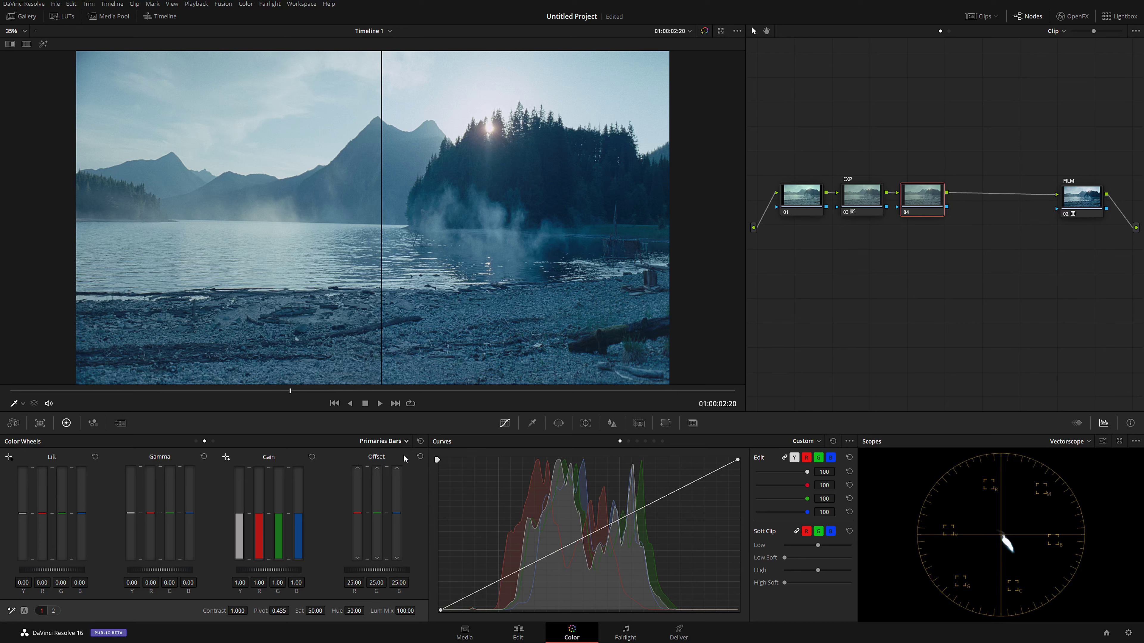
{"action": "left_click_drag", "start_coordinate": [376, 514], "coordinate": [370, 509]}
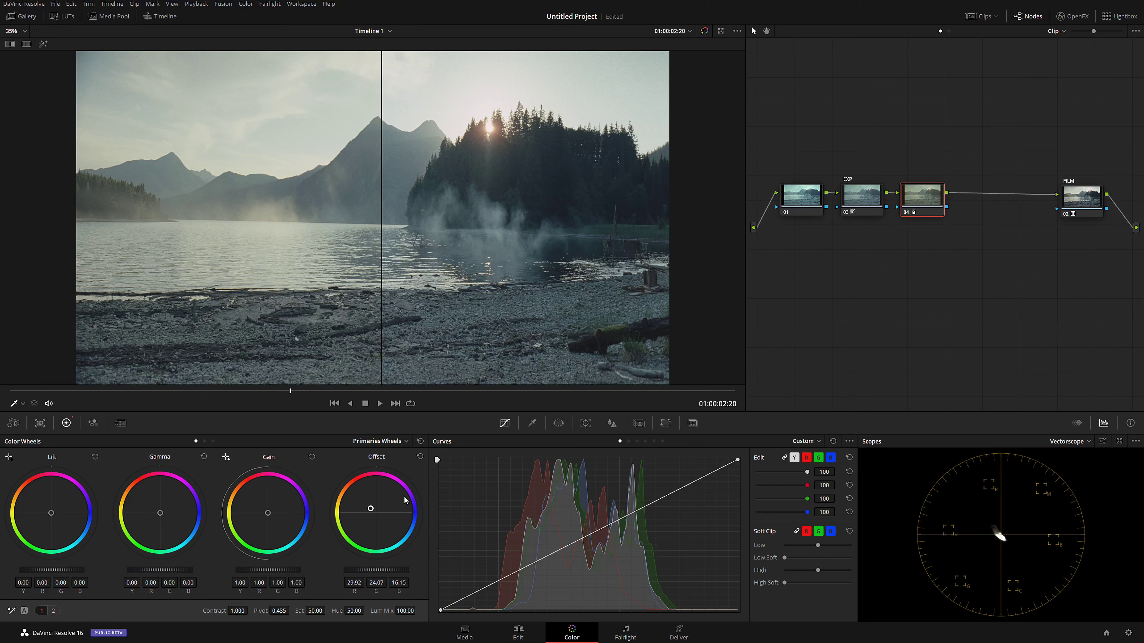
{"action": "key", "text": "ctrl+d"}
{"action": "key", "text": "ctrl+d"}
Label the white balance node WB and rearrange the node graph with EXP above WB, to the right of node 01
{"action": "right_click", "coordinate": [928, 204]}
{"action": "left_click", "coordinate": [948, 218]}
{"action": "type", "text": "WB"}
{"action": "left_click_drag", "start_coordinate": [796, 206], "coordinate": [781, 208]}
{"action": "left_click_drag", "start_coordinate": [861, 199], "coordinate": [838, 168]}
{"action": "mouse_move", "coordinate": [919, 201]}
{"action": "left_mouse_down"}
{"action": "mouse_move", "coordinate": [837, 230]}
{"action": "mouse_move", "coordinate": [902, 199]}
{"action": "left_mouse_up"}
Add a serial node after WB with Contrast 1.160, Pivot 0.527 and Gain of about 1.03, 1.04, 1.04 and 0.99
{"action": "key", "text": "alt+s"}
{"action": "left_click_drag", "start_coordinate": [235, 610], "coordinate": [292, 611]}
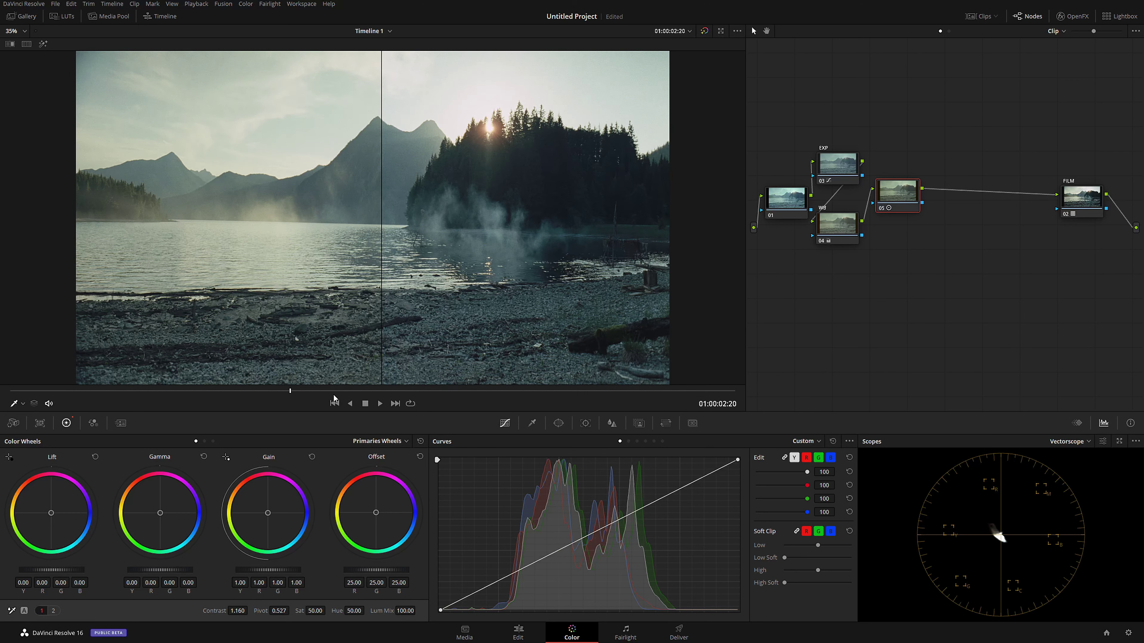
{"action": "left_click_drag", "start_coordinate": [261, 569], "coordinate": [275, 570]}
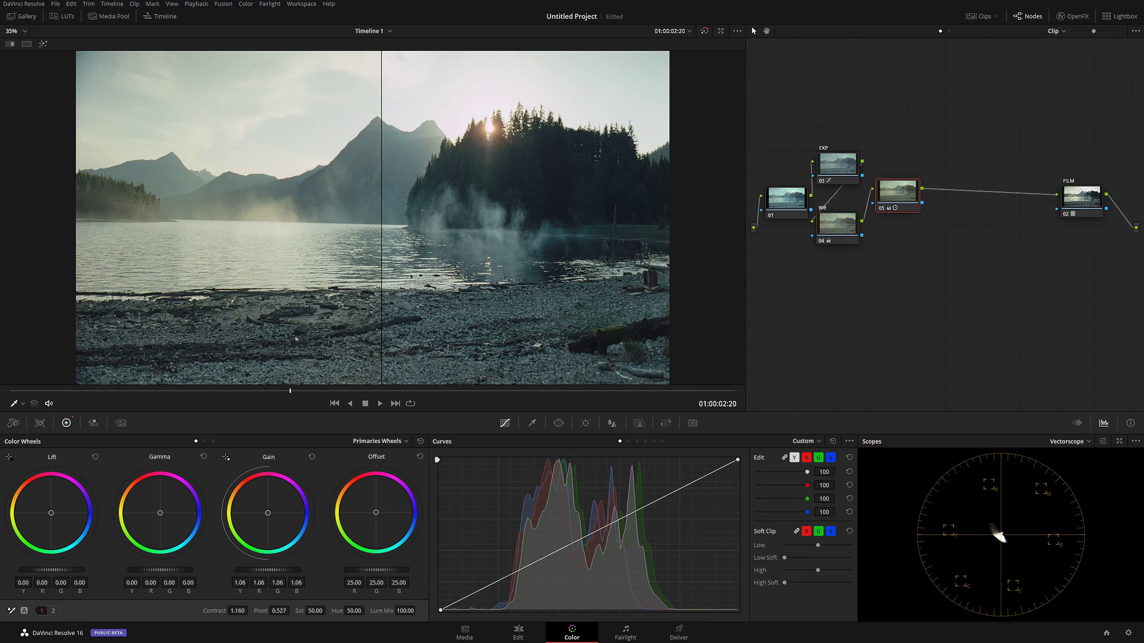
{"action": "left_click_drag", "start_coordinate": [268, 514], "coordinate": [277, 516]}
Try a second serial node after FILM carrying the pasted FILM grade, and delete that node
{"action": "left_click_drag", "start_coordinate": [1081, 211], "coordinate": [1027, 205]}
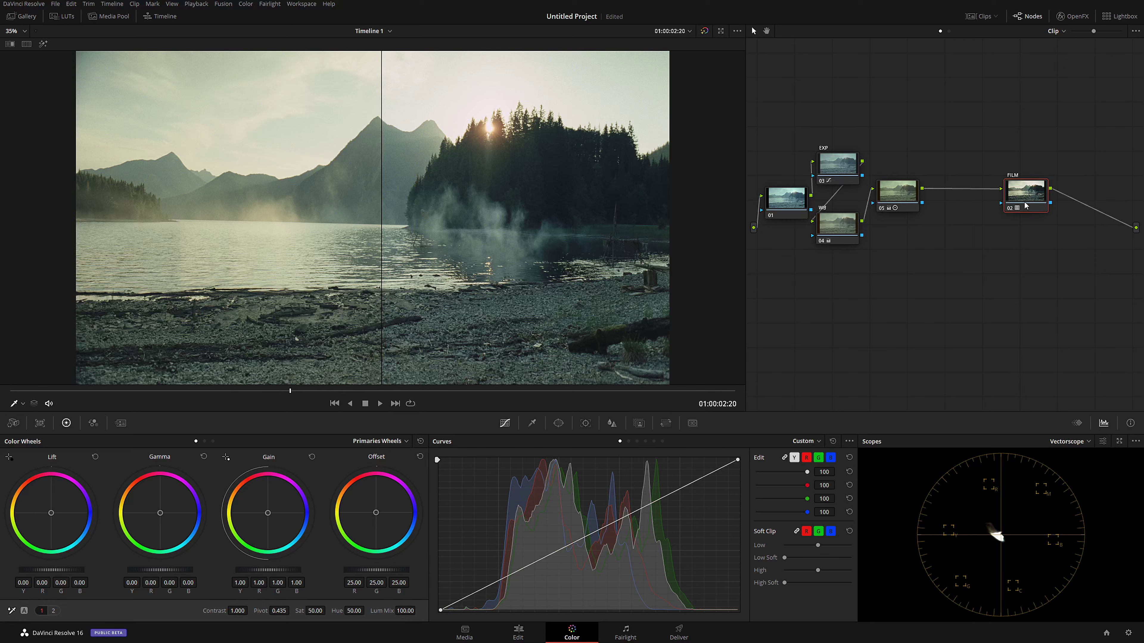
{"action": "key", "text": "alt+s"}
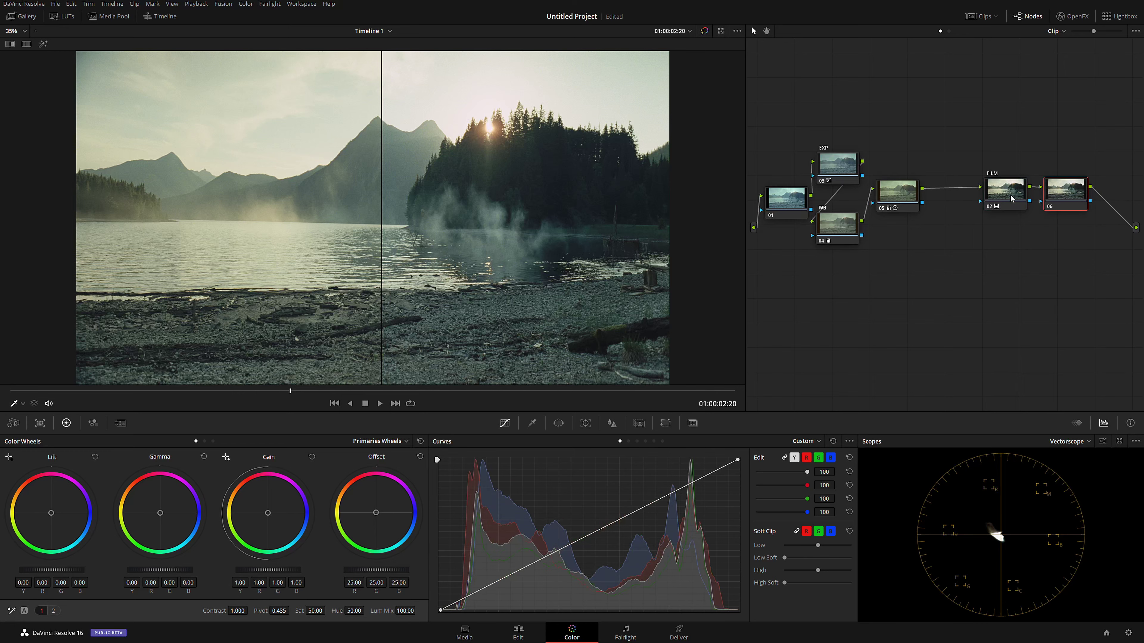
{"action": "left_click", "coordinate": [1066, 193]}
{"action": "key", "text": "ctrl+v"}
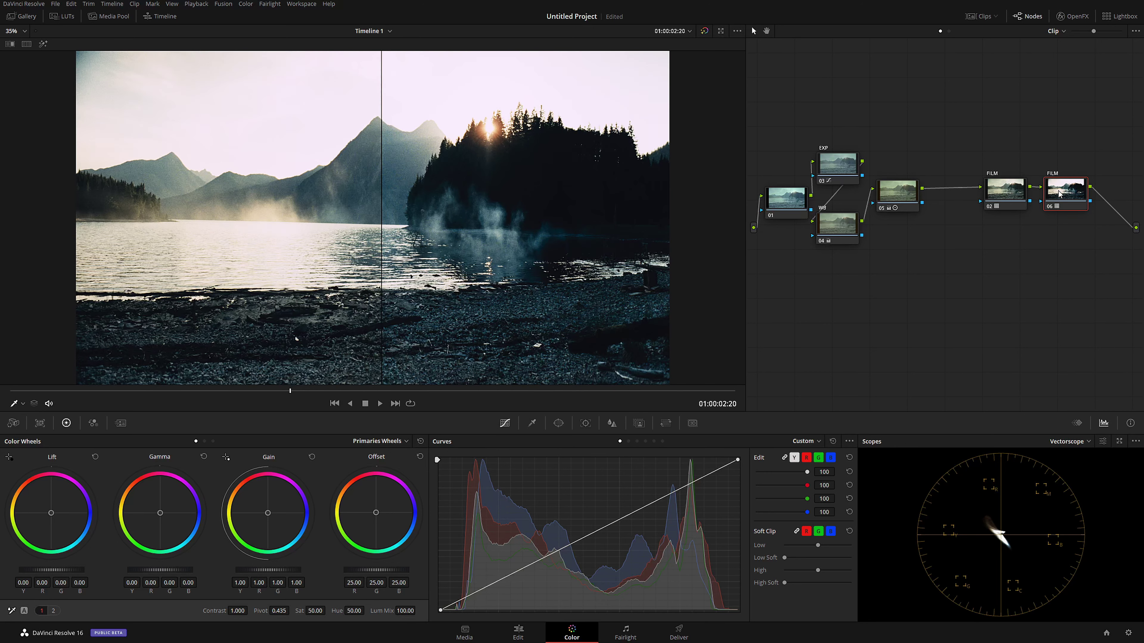
{"action": "key", "text": "Delete"}
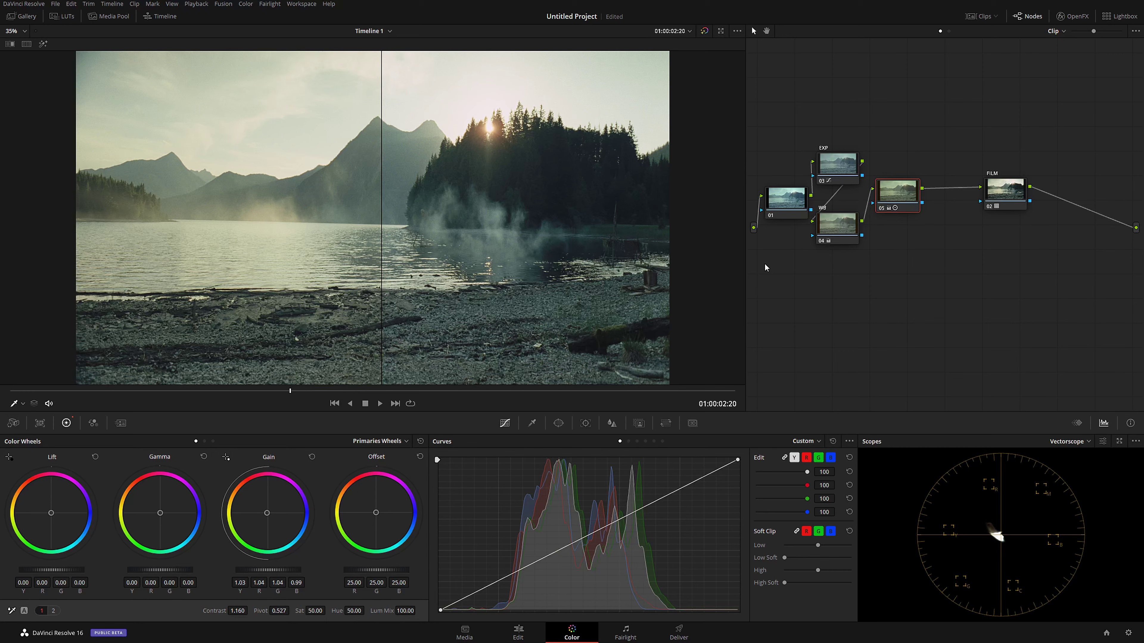
Compare the shot with and without its grade, and delete the FILM node from the node graph
{"action": "key", "text": "shift+d"}
{"action": "key", "text": "shift+d"}
{"action": "left_click", "coordinate": [1003, 193]}
{"action": "left_click_drag", "start_coordinate": [1002, 193], "coordinate": [997, 194]}
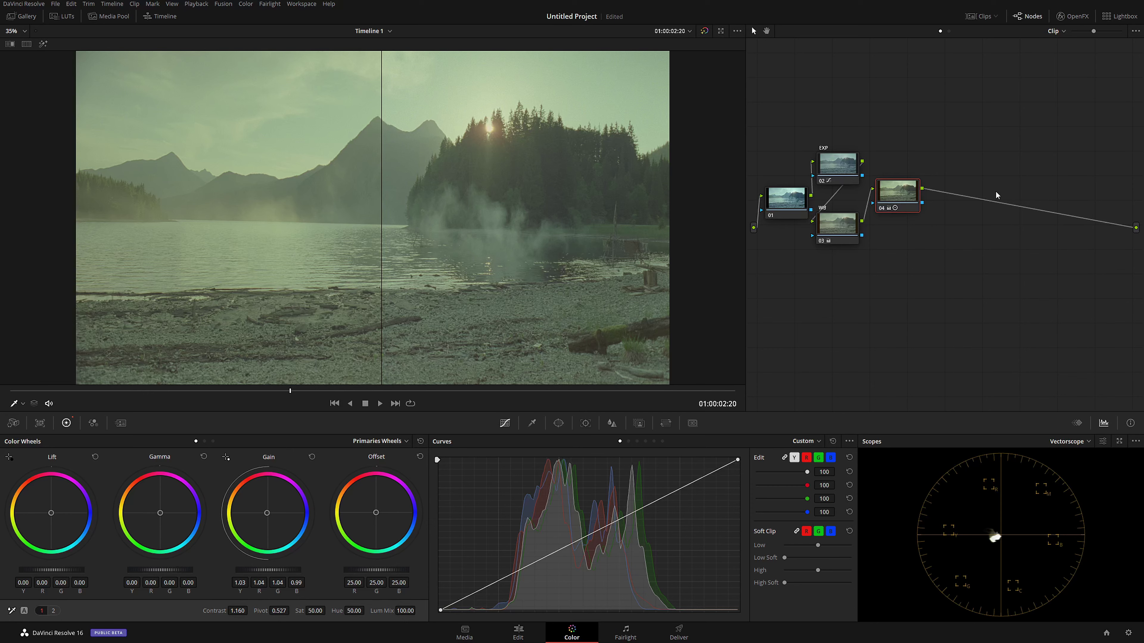
Set the project's 3D Output Lookup Table to the DCI-P3 Kodak 2383 D60 film look, save, and bypass the clip's grades to compare
{"action": "left_click", "coordinate": [1129, 634]}
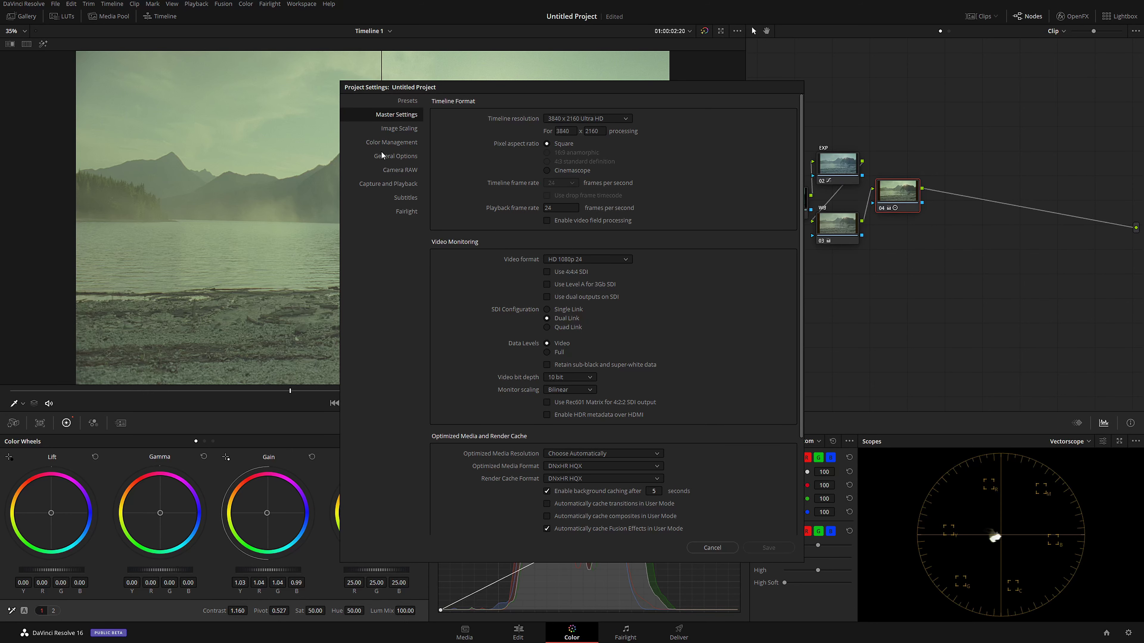
{"action": "left_click", "coordinate": [383, 143]}
{"action": "scroll", "coordinate": [593, 340], "scroll_direction": "down", "scroll_amount": 3}
{"action": "left_click", "coordinate": [580, 405]}
{"action": "left_click", "coordinate": [572, 429]}
{"action": "left_click", "coordinate": [581, 430]}
{"action": "left_click", "coordinate": [572, 454]}
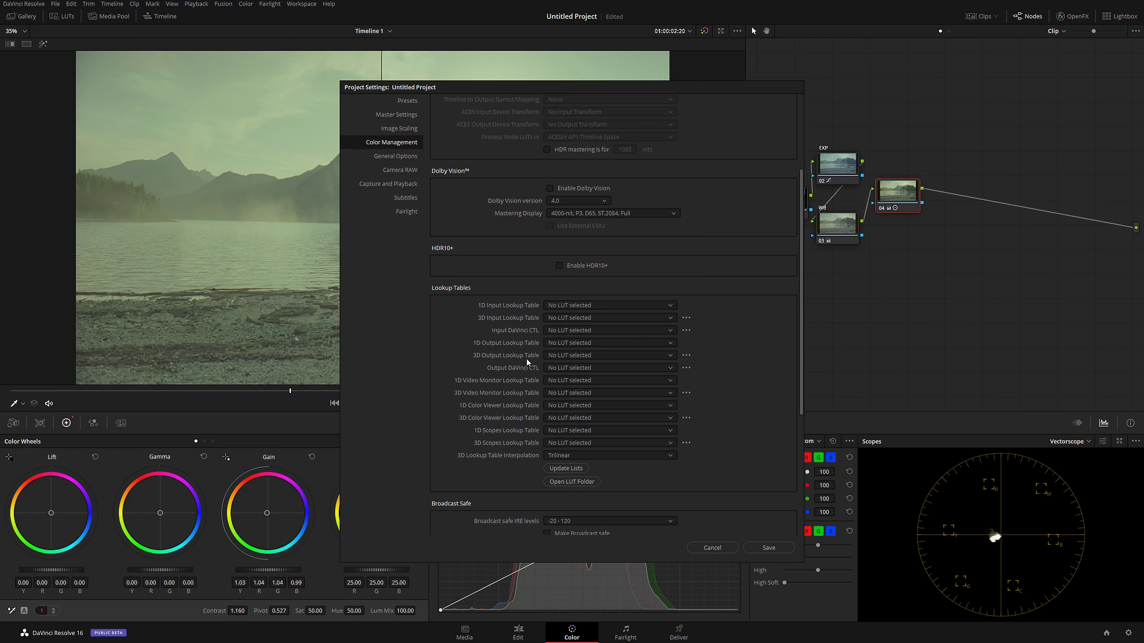
{"action": "left_click", "coordinate": [686, 356]}
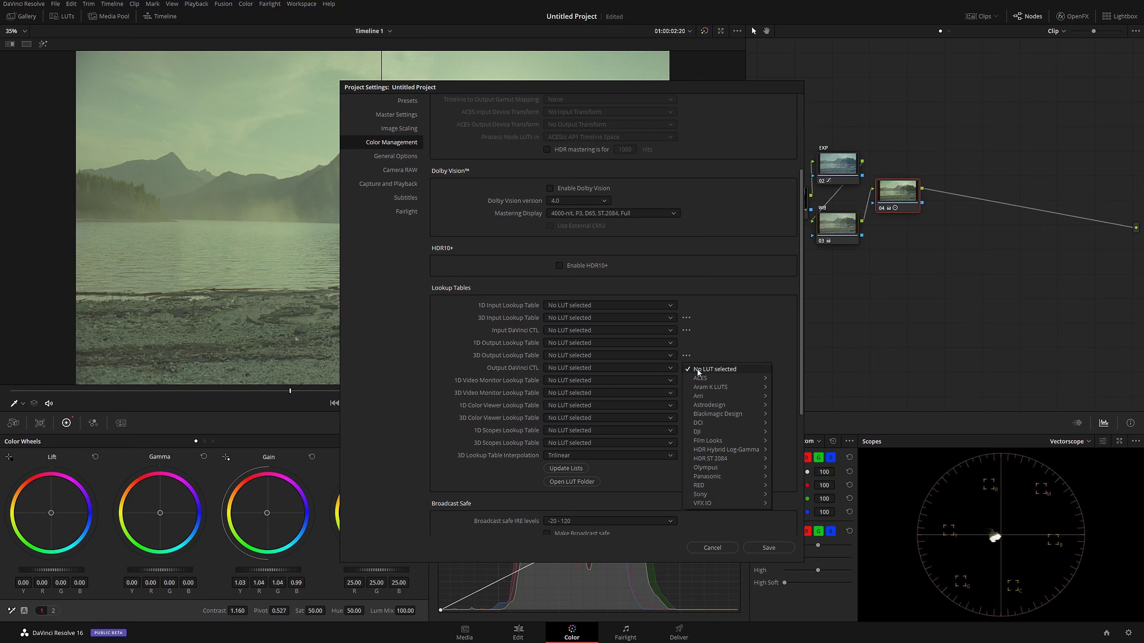
{"action": "mouse_move", "coordinate": [720, 440]}
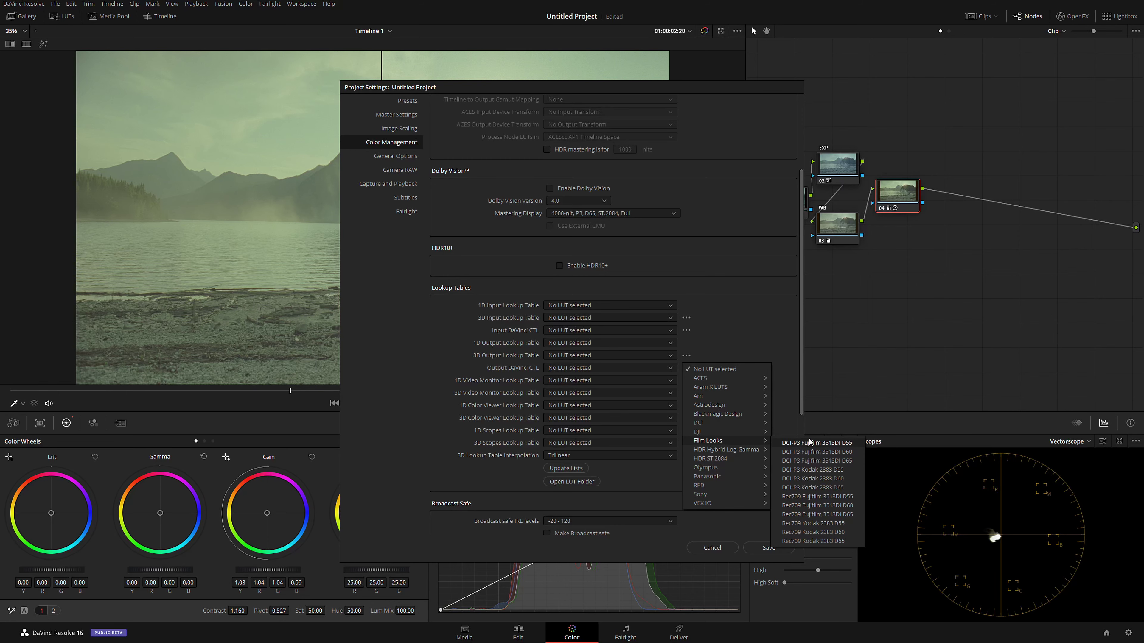
{"action": "left_click", "coordinate": [835, 480]}
{"action": "left_click", "coordinate": [759, 547]}
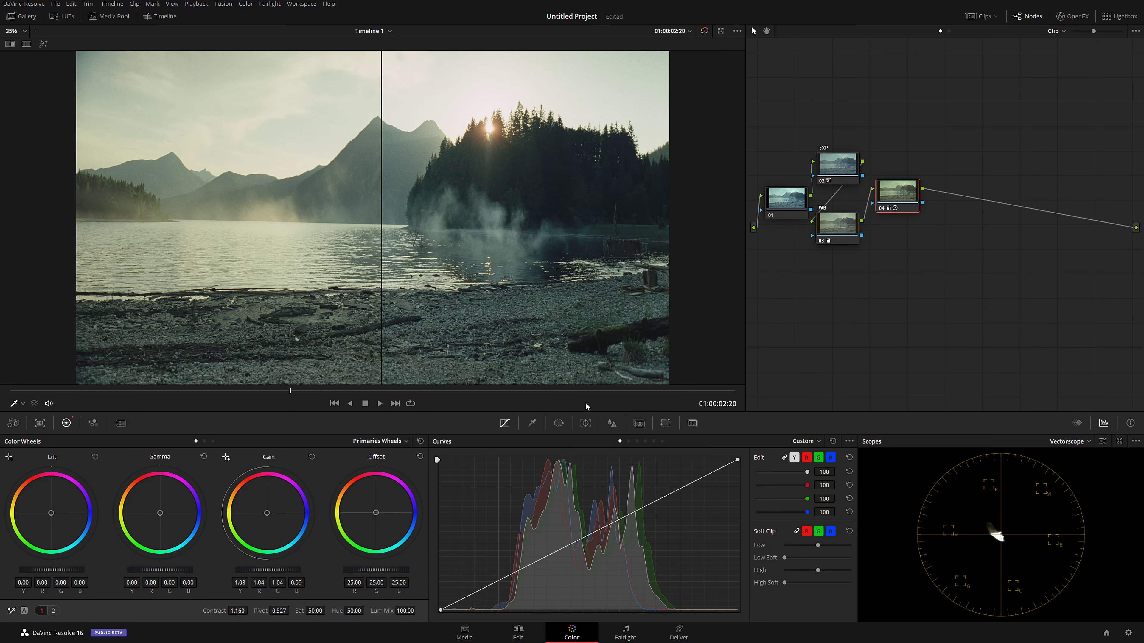
{"action": "key", "text": "alt+d"}
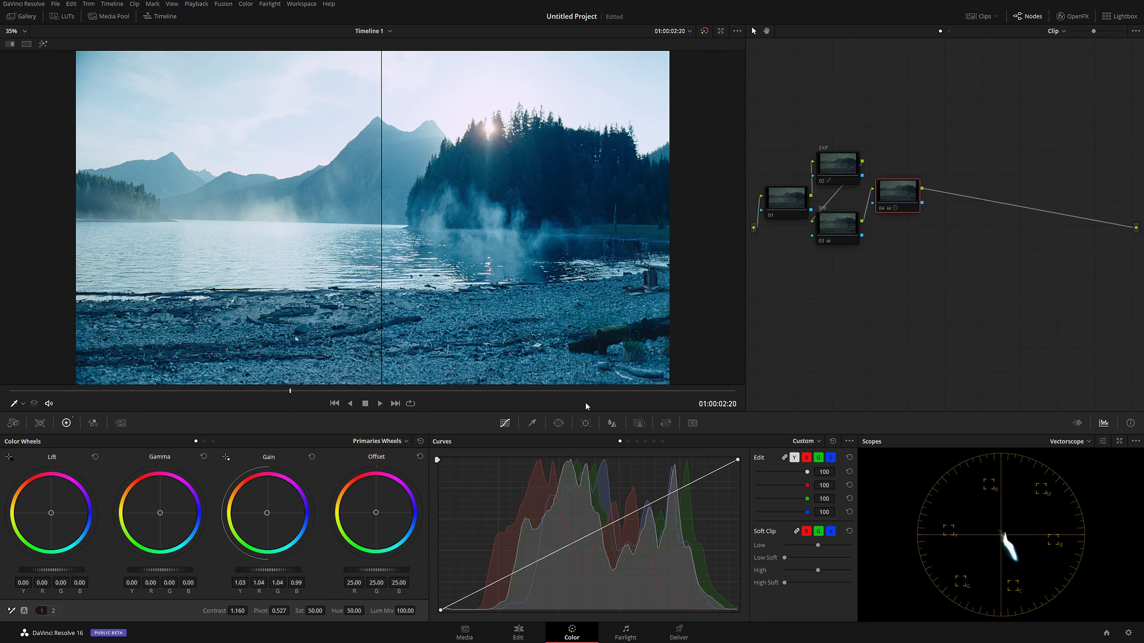